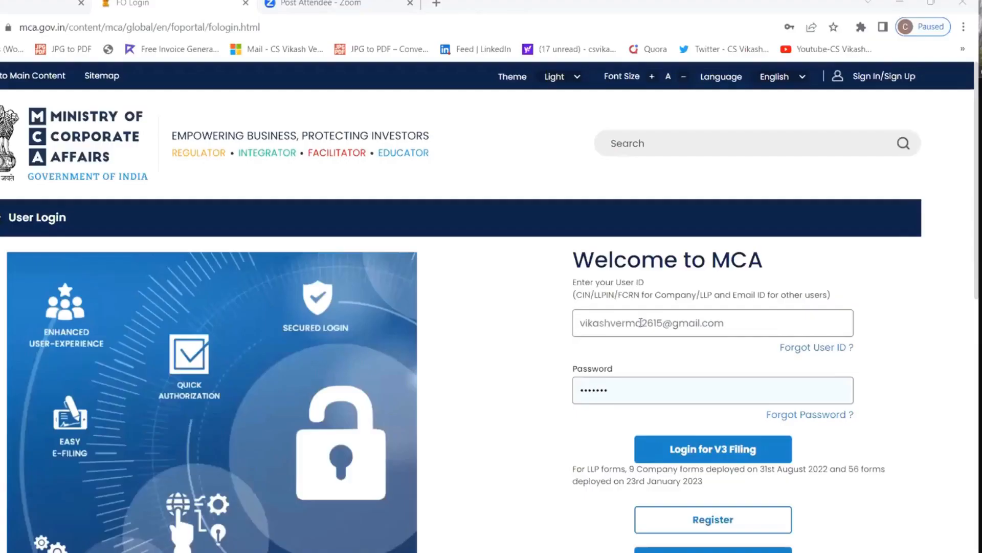
# Begin a new portal user registration under the Business User category.
pyautogui.doubleClick(635, 321)
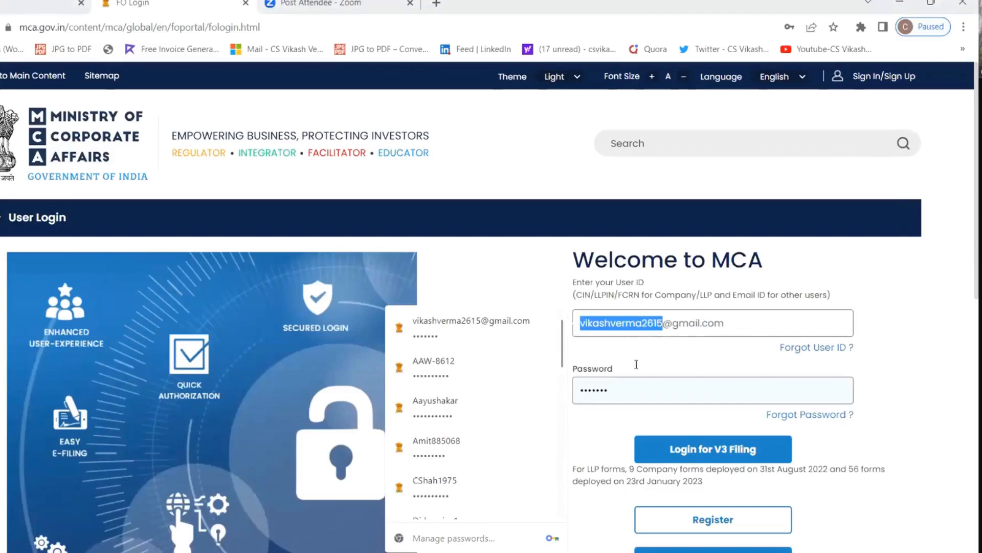
pyautogui.scroll(-3, 636, 364)
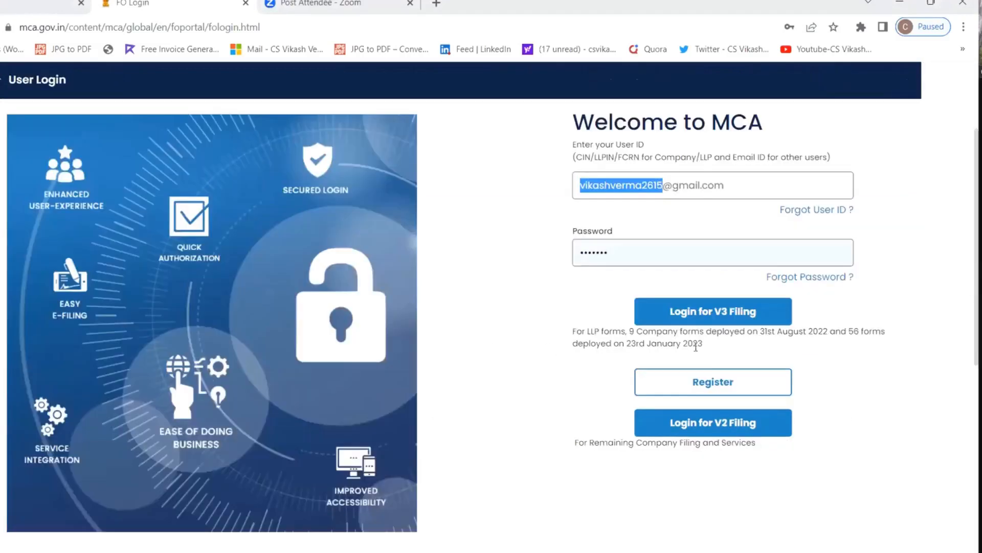
pyautogui.click(706, 385)
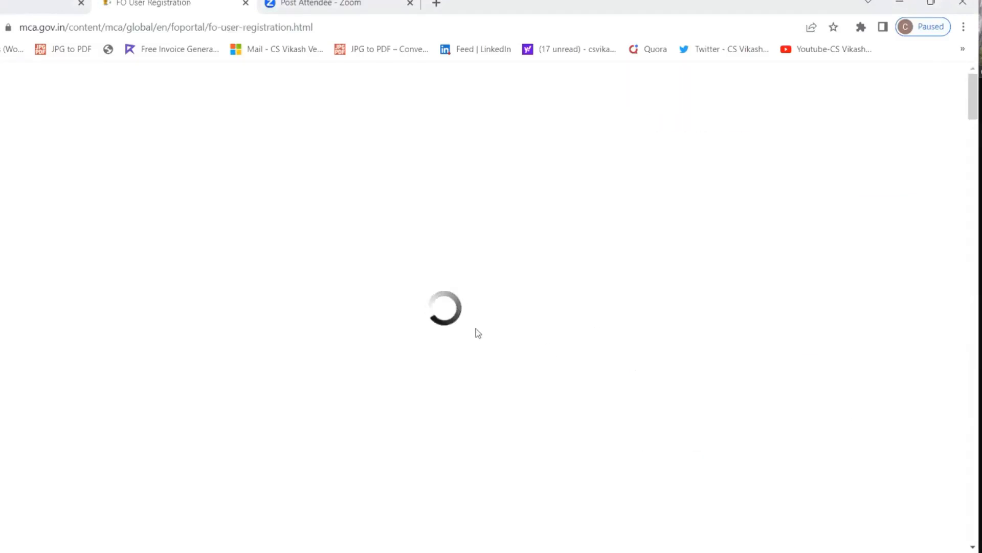
pyautogui.scroll(-3, 121, 367)
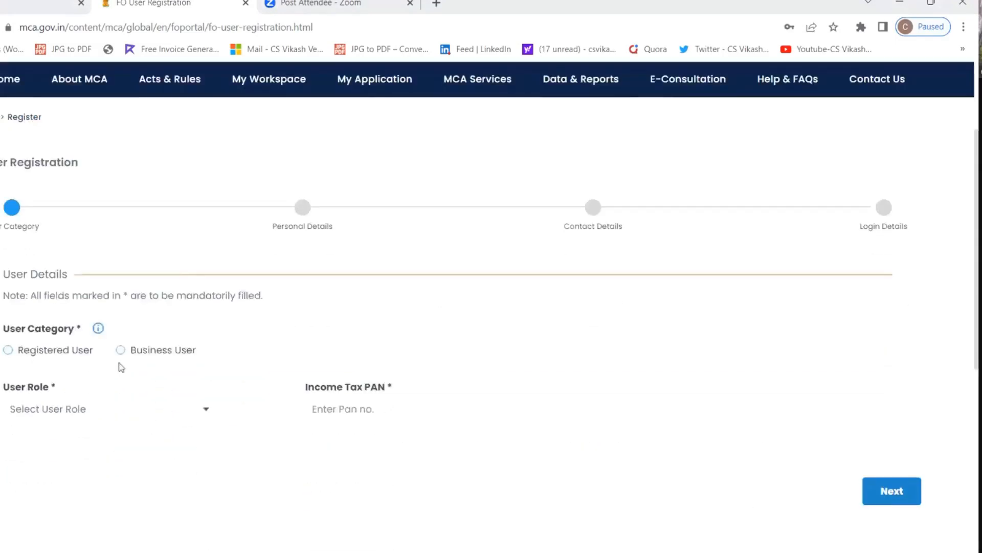
pyautogui.click(121, 350)
# Choose Director/Designated Partner as the user role, then go to the PAN and DIN/DPIN fields.
pyautogui.click(184, 409)
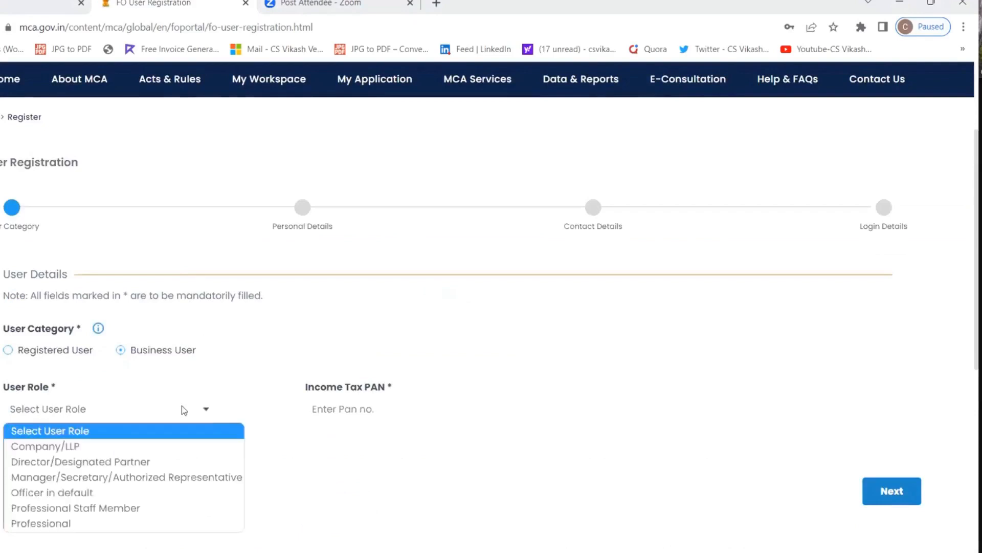
pyautogui.scroll(-2, 174, 353)
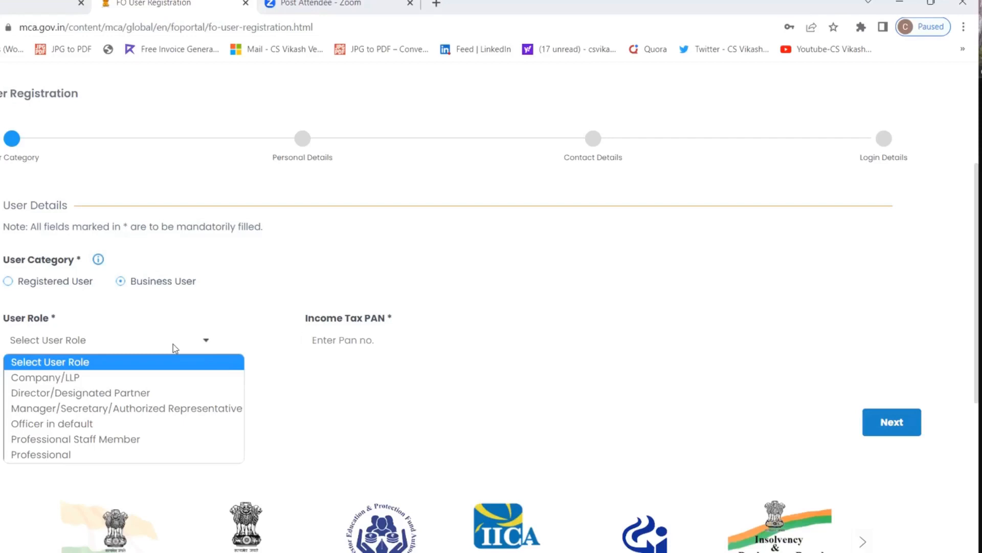
pyautogui.click(192, 391)
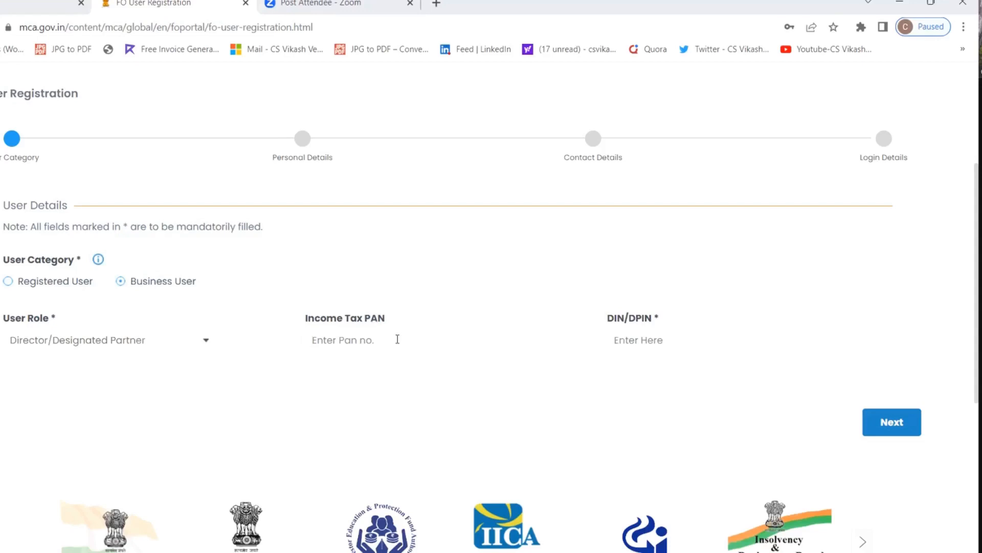
pyautogui.click(368, 339)
pyautogui.click(639, 343)
# In a new tab, search 'mca master data' and look up LEGALSTICK CONSULTANCY LLP.
pyautogui.click(437, 4)
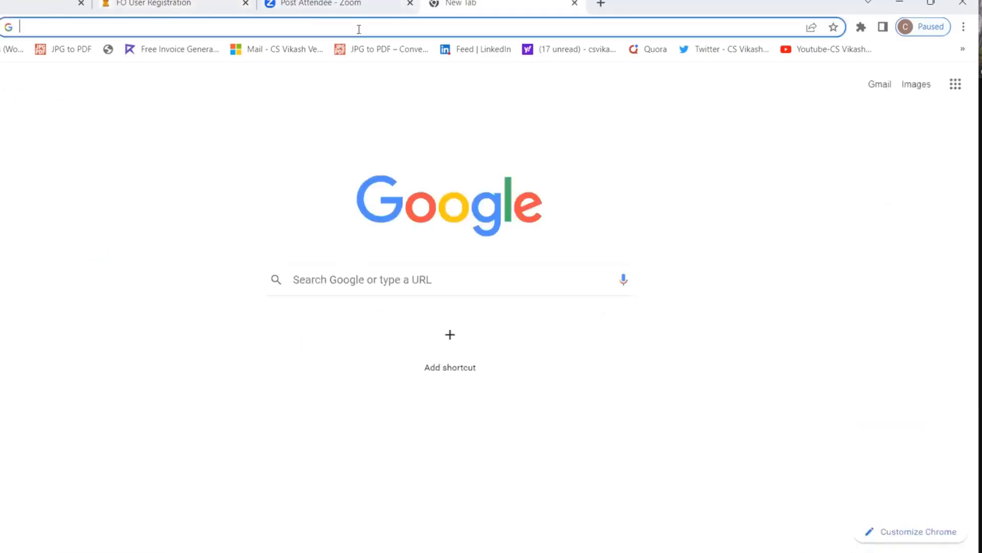
pyautogui.write('mca mas')
pyautogui.press('Return')
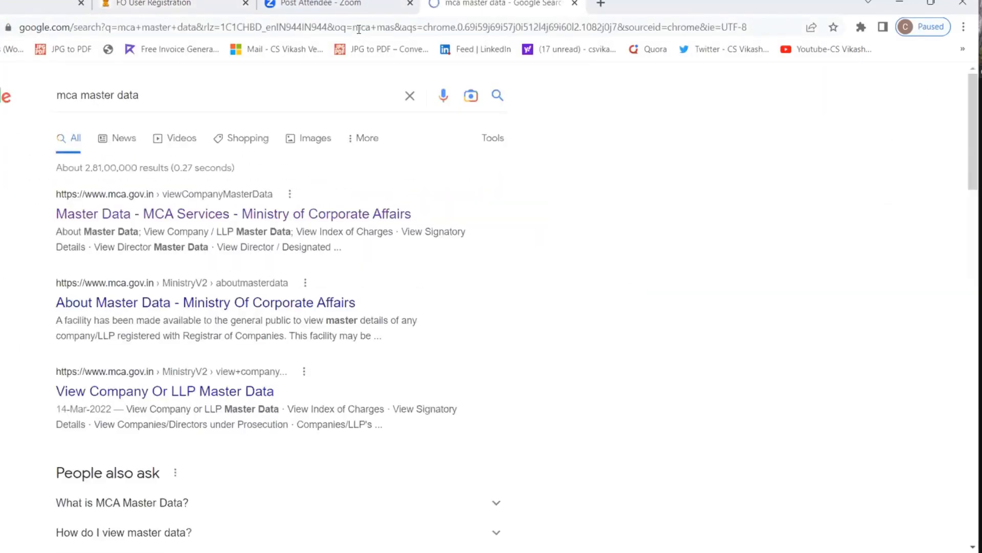
pyautogui.click(342, 204)
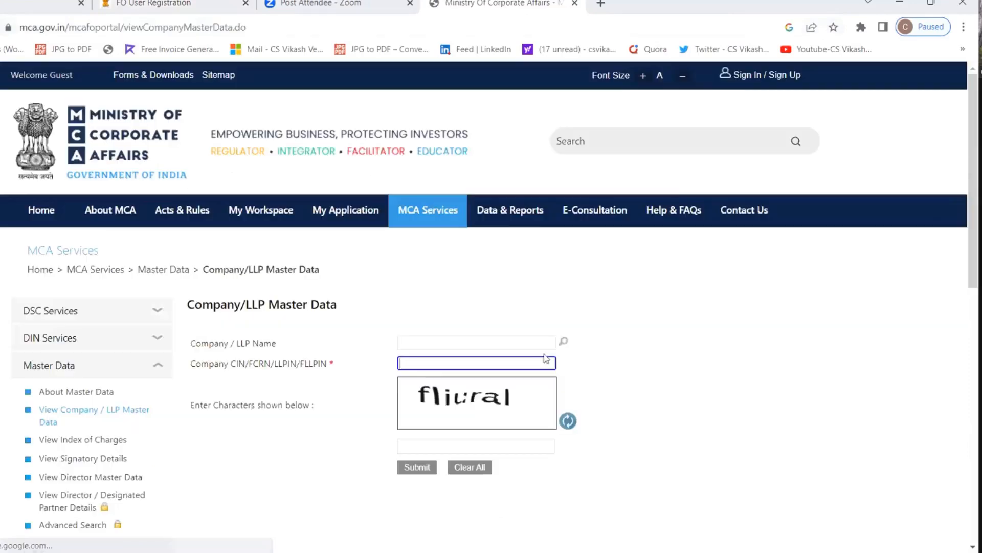
pyautogui.click(563, 342)
pyautogui.write('le')
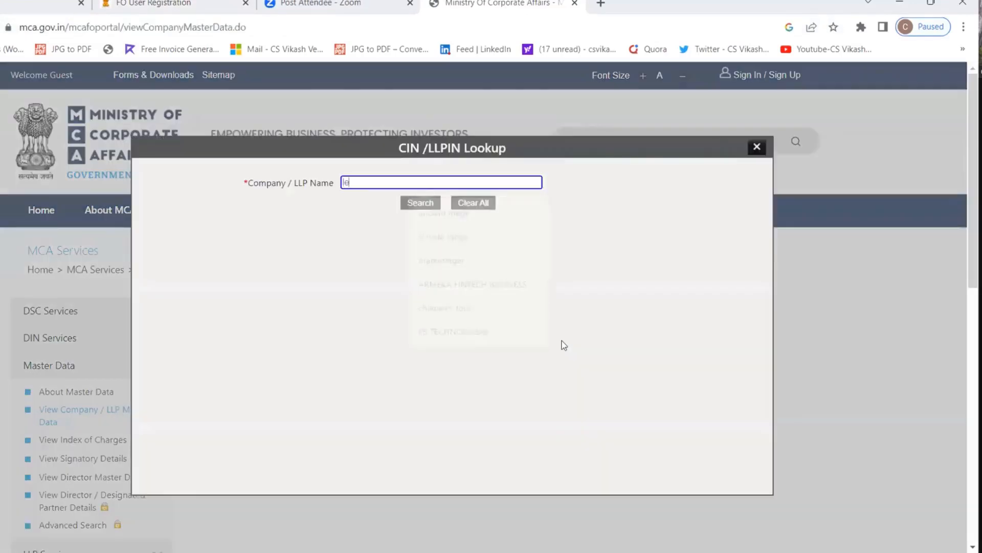
pyautogui.write('gals ')
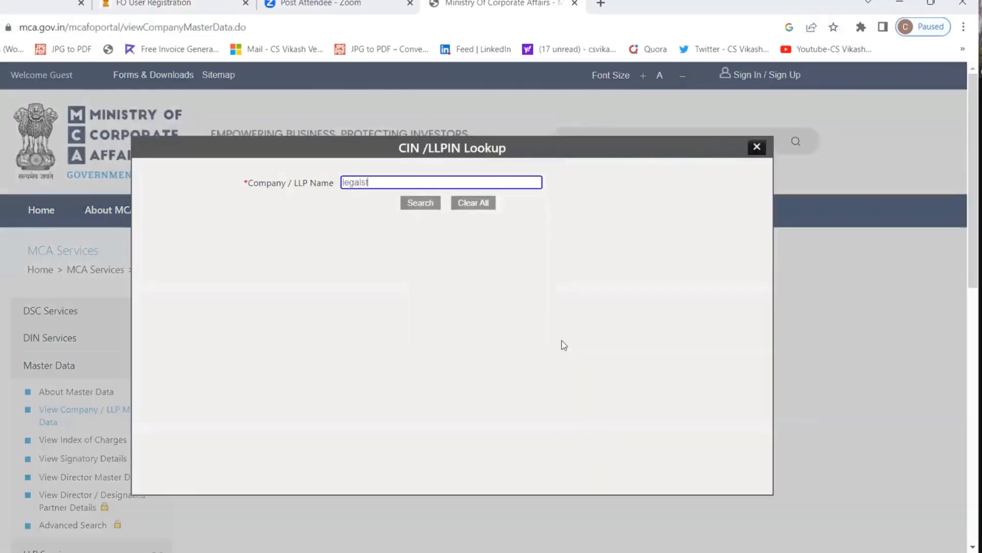
pyautogui.write('ick co')
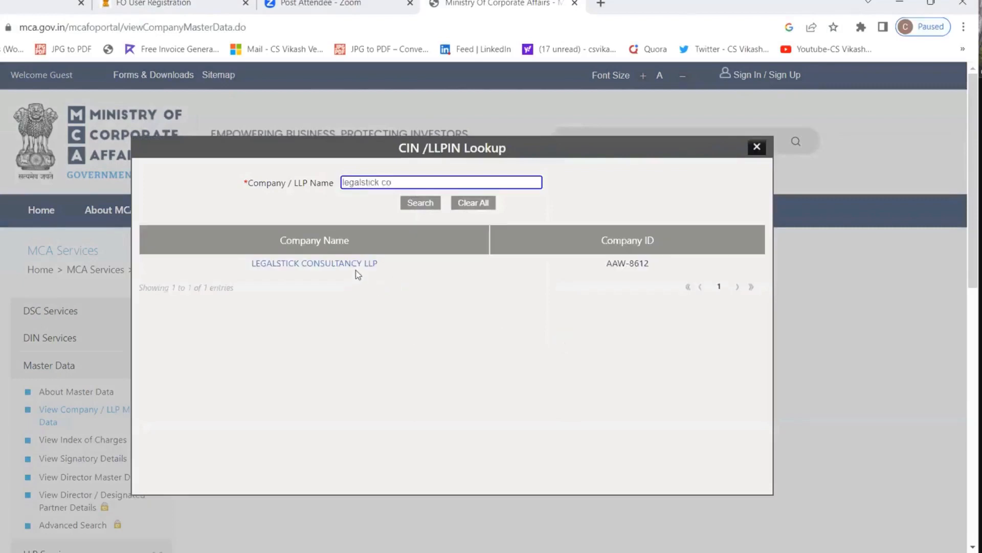
pyautogui.click(358, 265)
# Submit the captcha to view the LLP's master data and select its director's DIN.
pyautogui.click(515, 448)
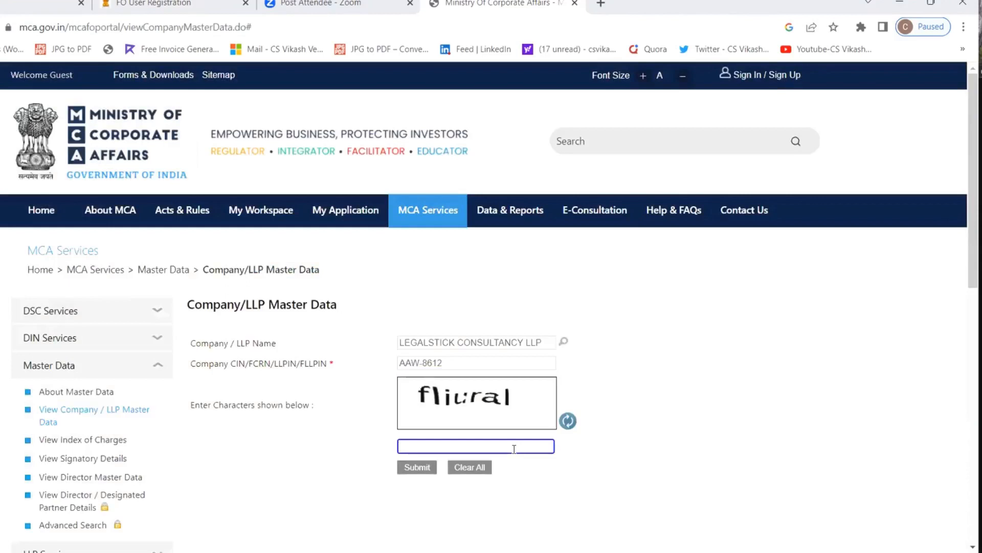
pyautogui.write('flural')
pyautogui.press('Left')
pyautogui.press('Left')
pyautogui.press('Left')
pyautogui.press('Left')
pyautogui.write('i')
pyautogui.press('Return')
pyautogui.scroll(-8, 500, 444)
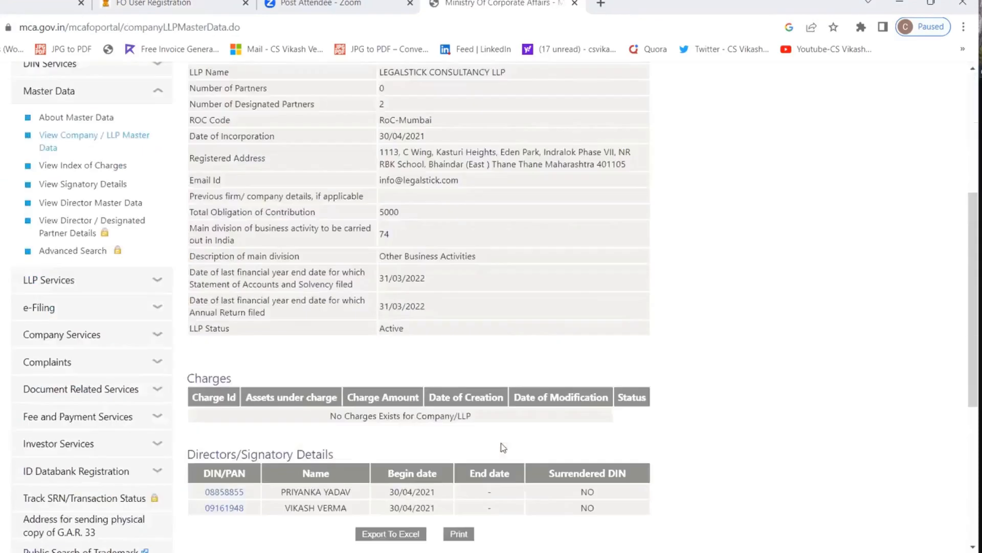
pyautogui.doubleClick(250, 304)
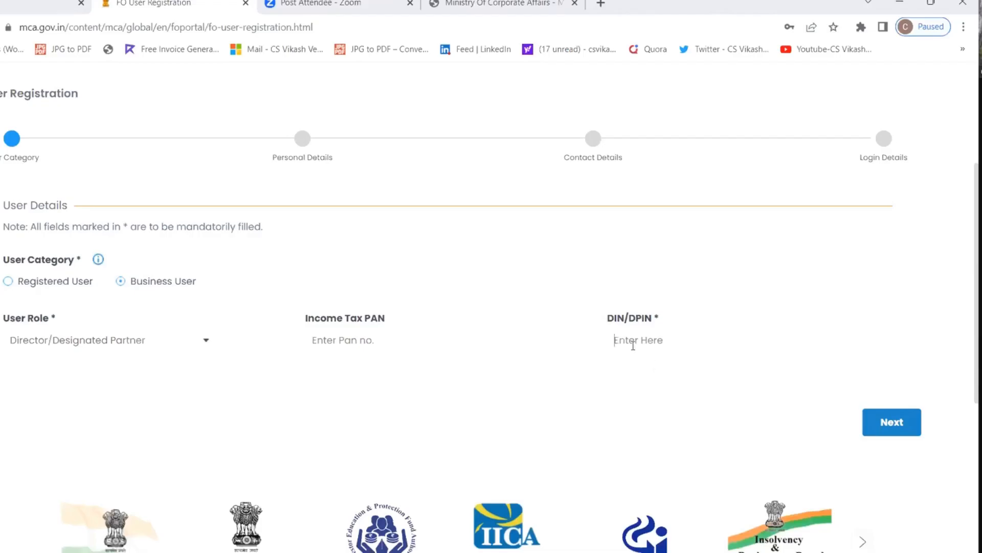
# Paste the LLP director's DIN into DIN/DPIN, continue with Next, and reach the first and last name fields.
pyautogui.click(891, 423)
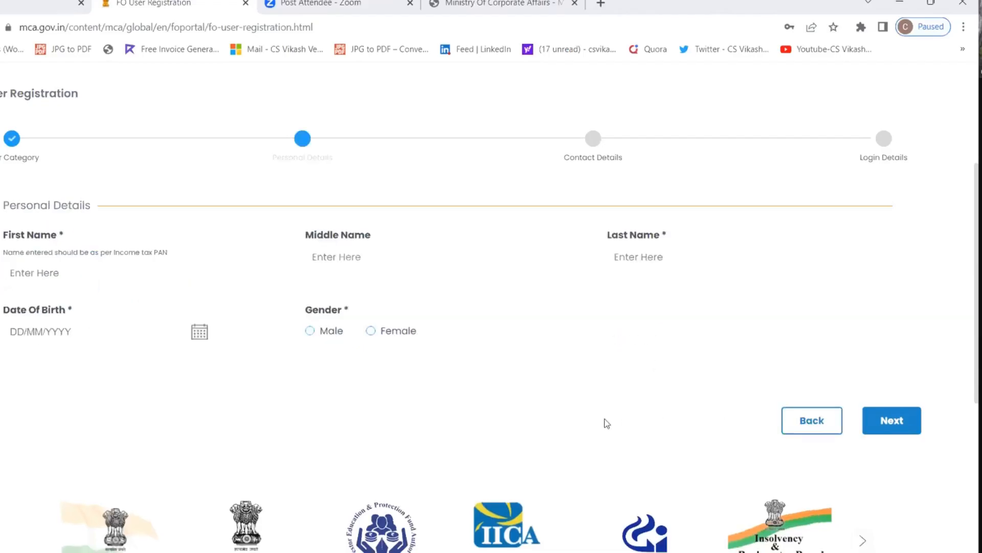
pyautogui.scroll(1, 375, 369)
pyautogui.click(149, 345)
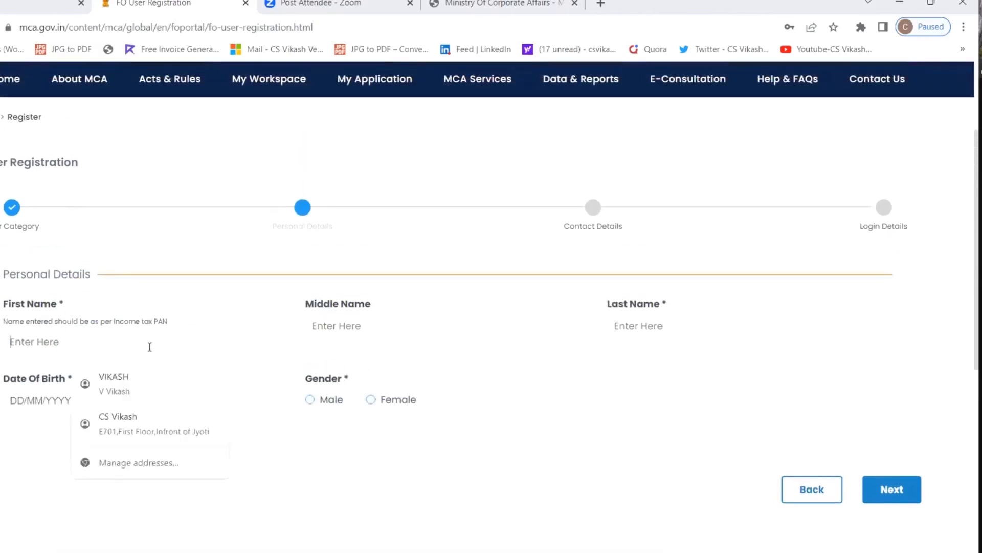
pyautogui.click(689, 318)
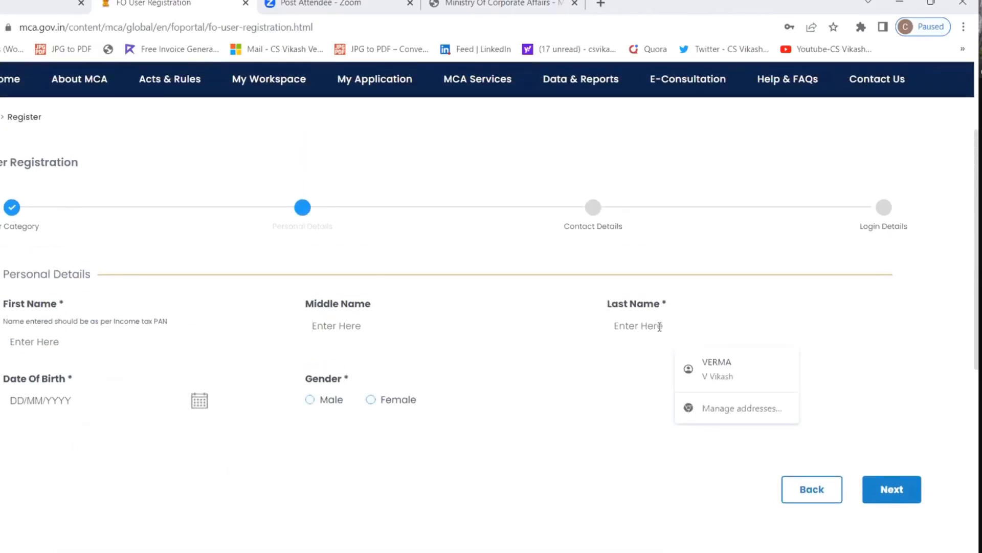
pyautogui.click(102, 410)
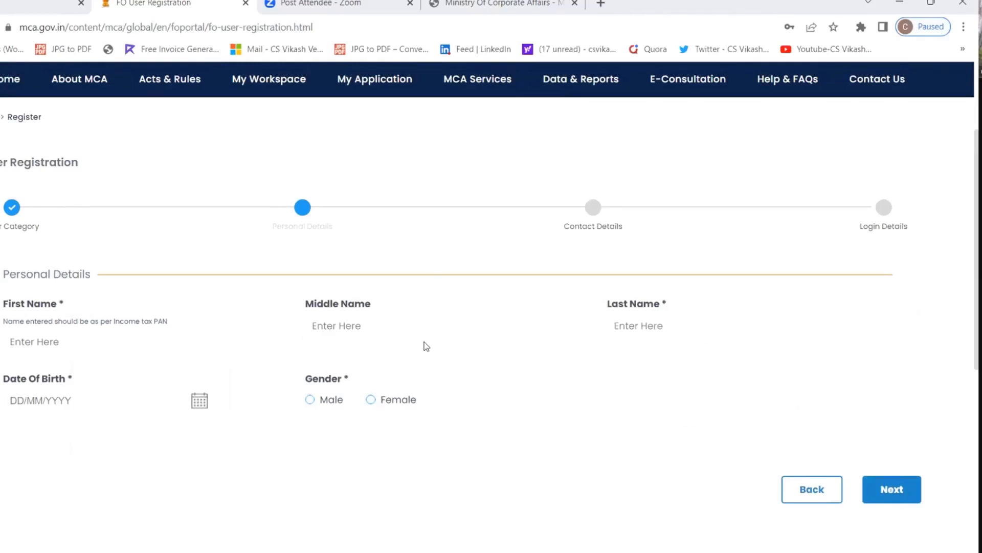
pyautogui.scroll(3, 426, 340)
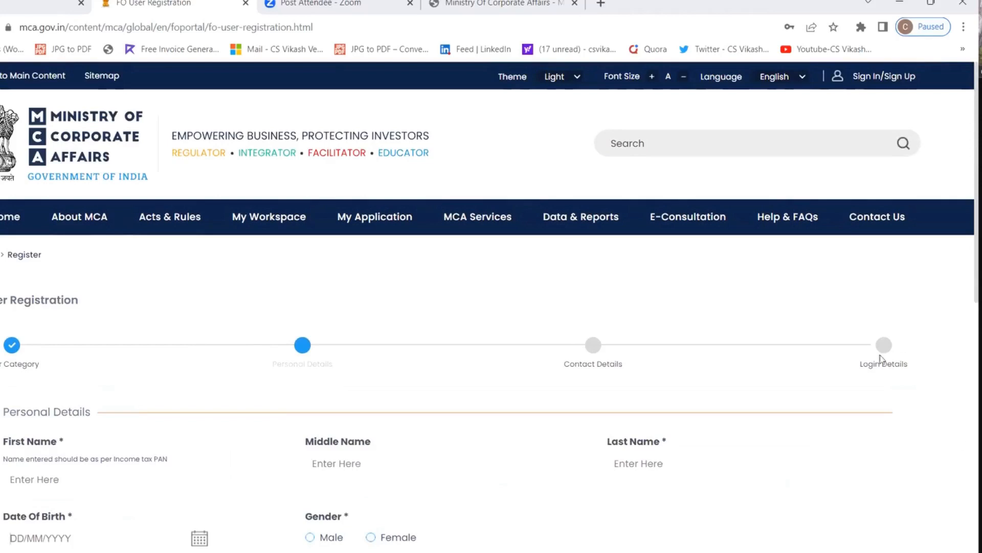
# Go to Sign In, dismiss the registration notice, and log in for V3 filing.
pyautogui.click(895, 80)
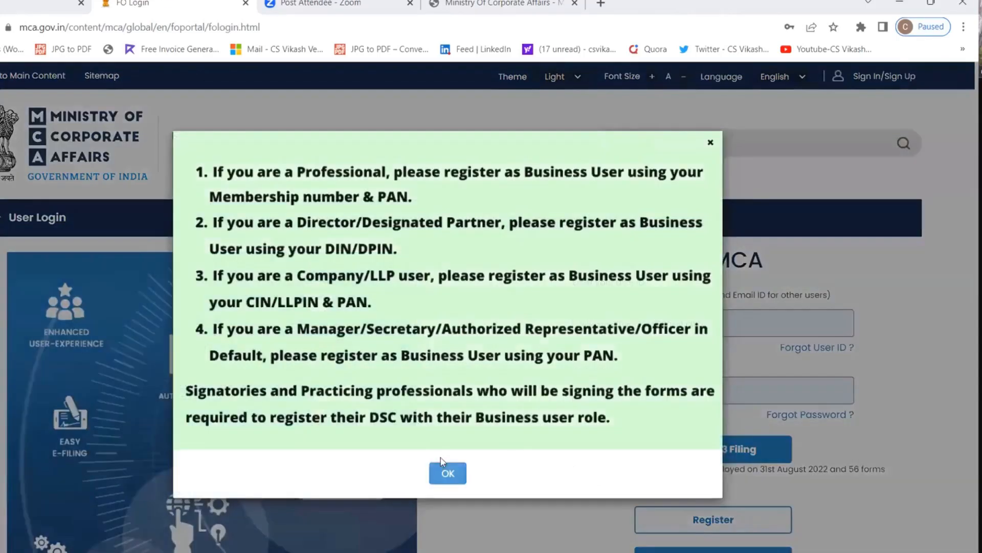
pyautogui.click(444, 473)
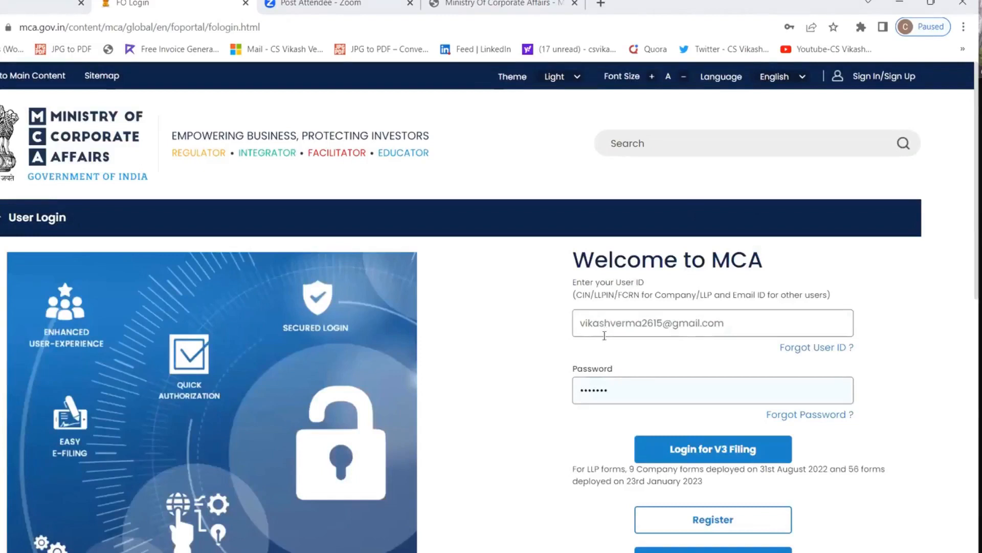
pyautogui.click(646, 450)
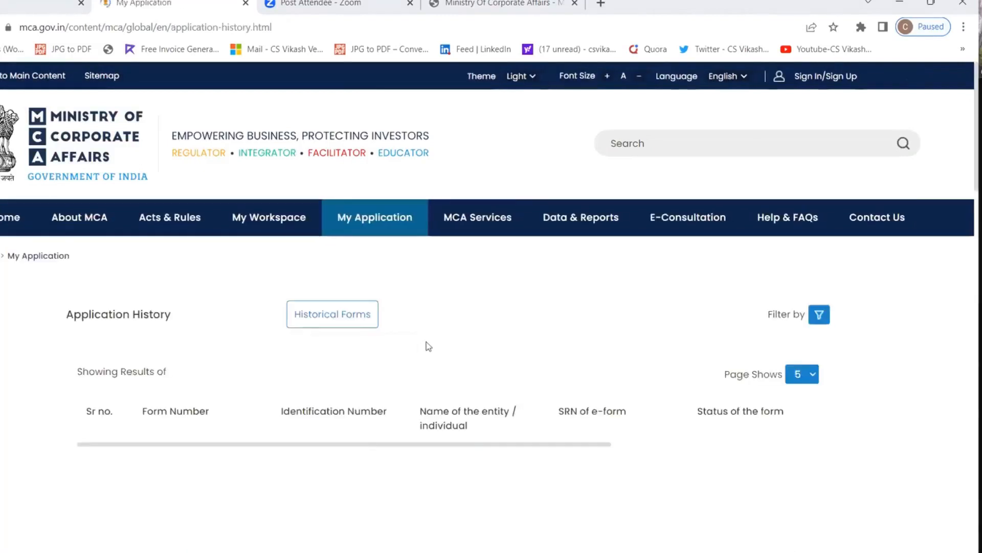
# Open Associate DSC from MCA Services > FO Services and scroll through its instructions.
pyautogui.moveTo(454, 238)
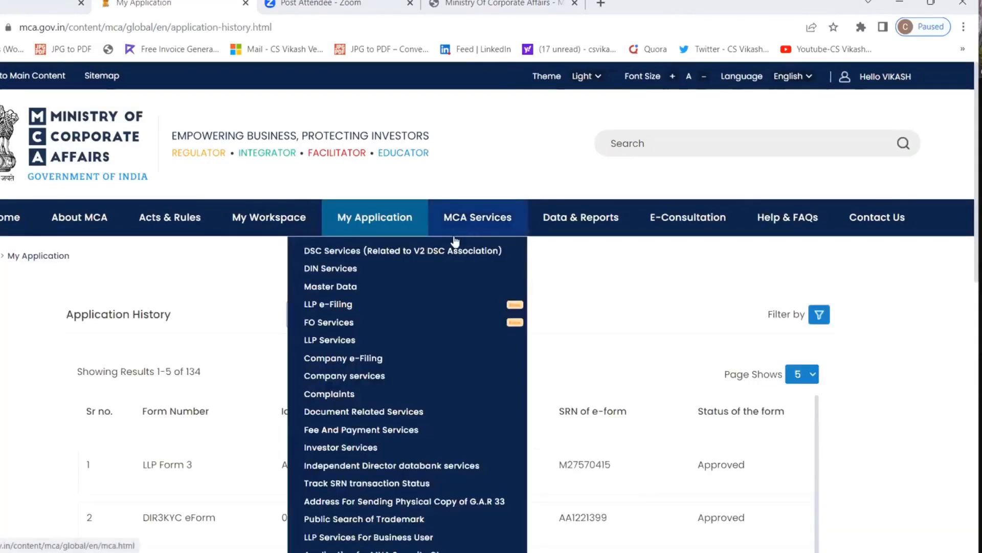
pyautogui.moveTo(425, 328)
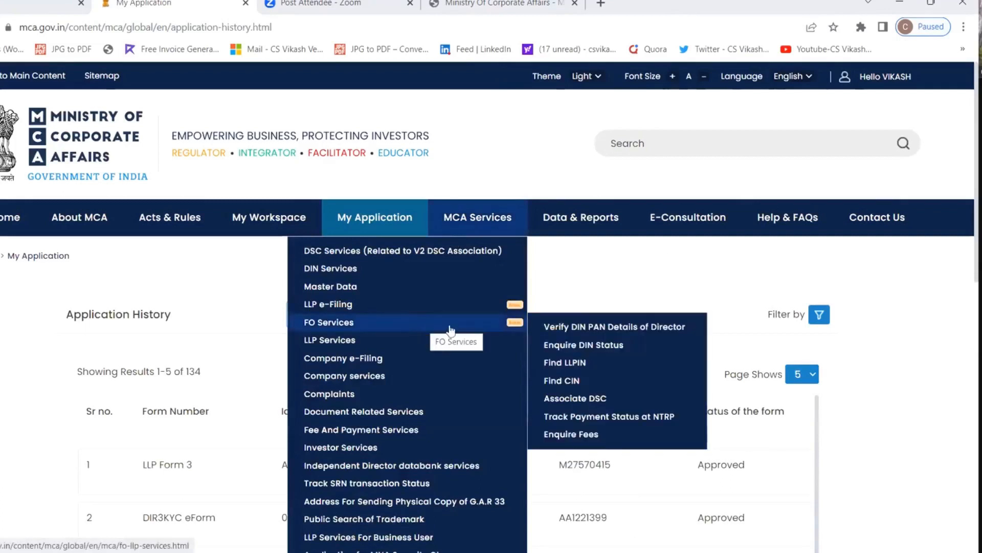
pyautogui.click(580, 404)
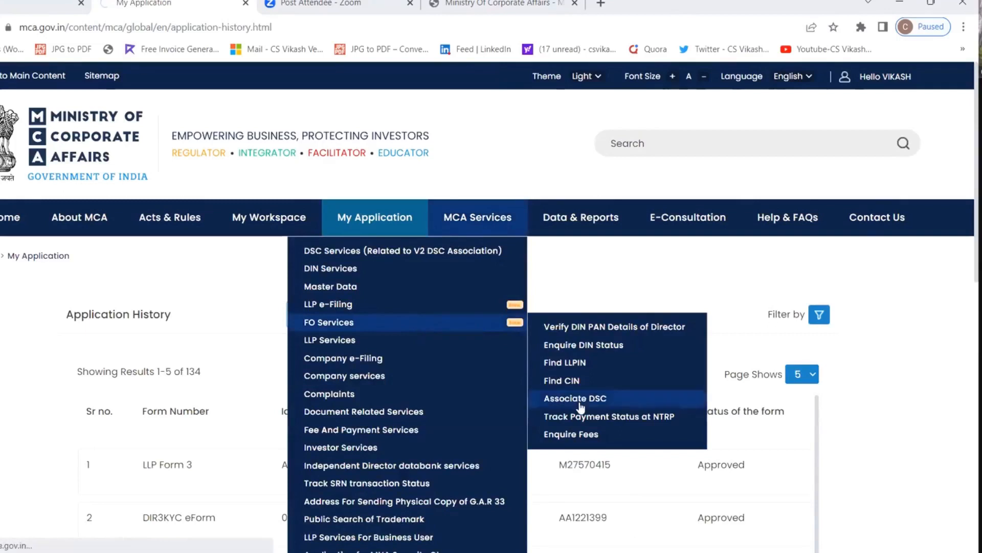
pyautogui.scroll(-1, 614, 430)
pyautogui.scroll(-1, 653, 452)
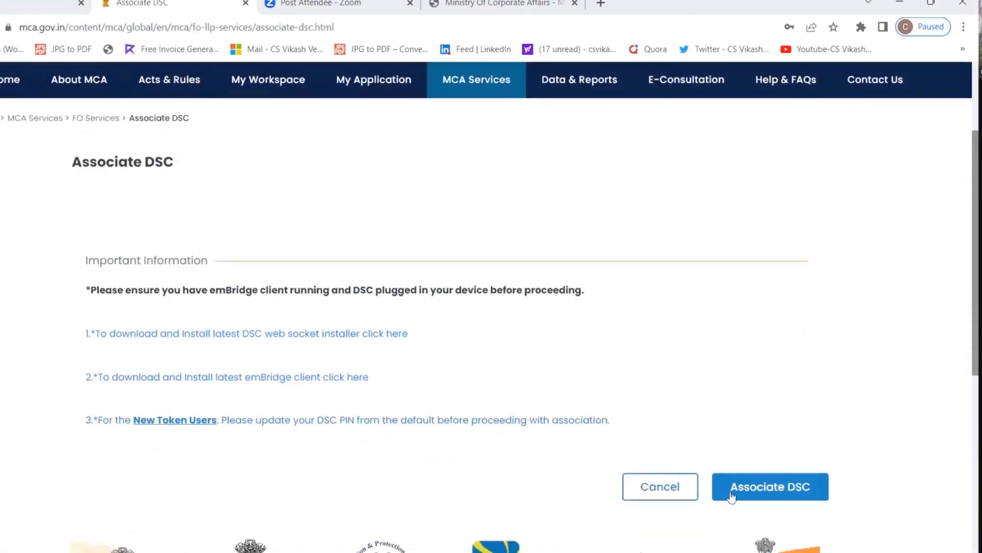